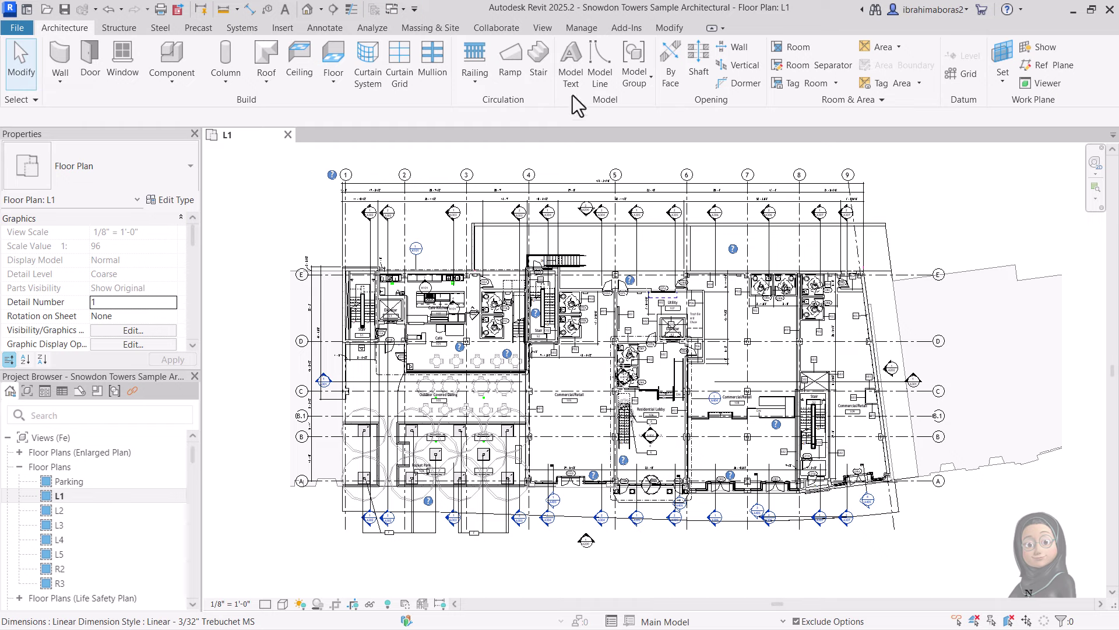
Start a DWG export of Floor Plan: L1 from File > Export and move the dialog left
click(17, 30)
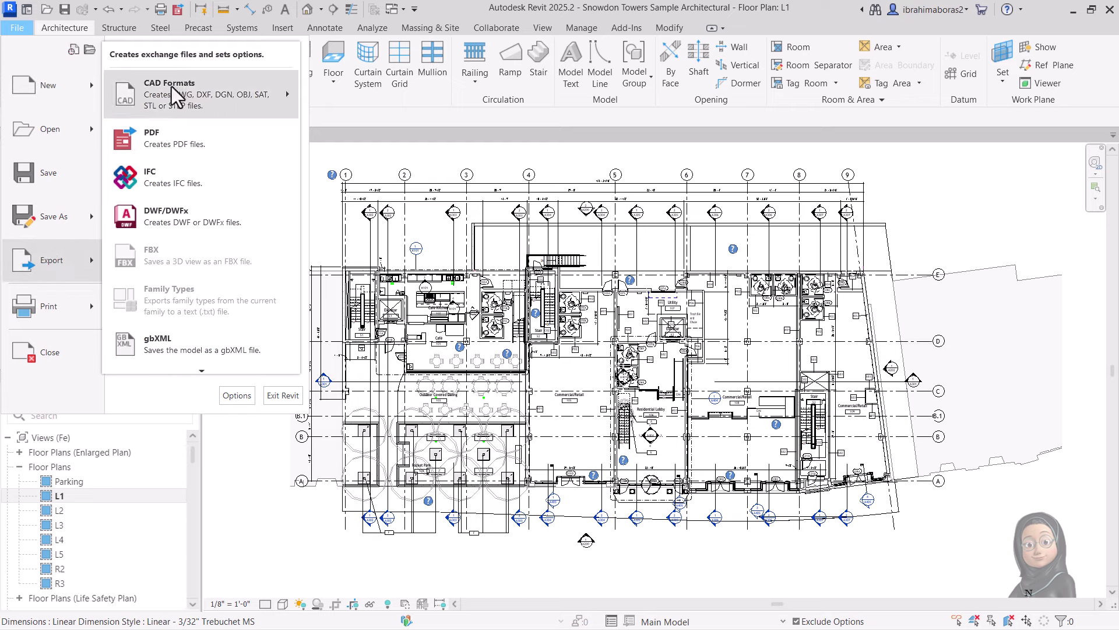
mouse_move(51, 260)
mouse_move(193, 94)
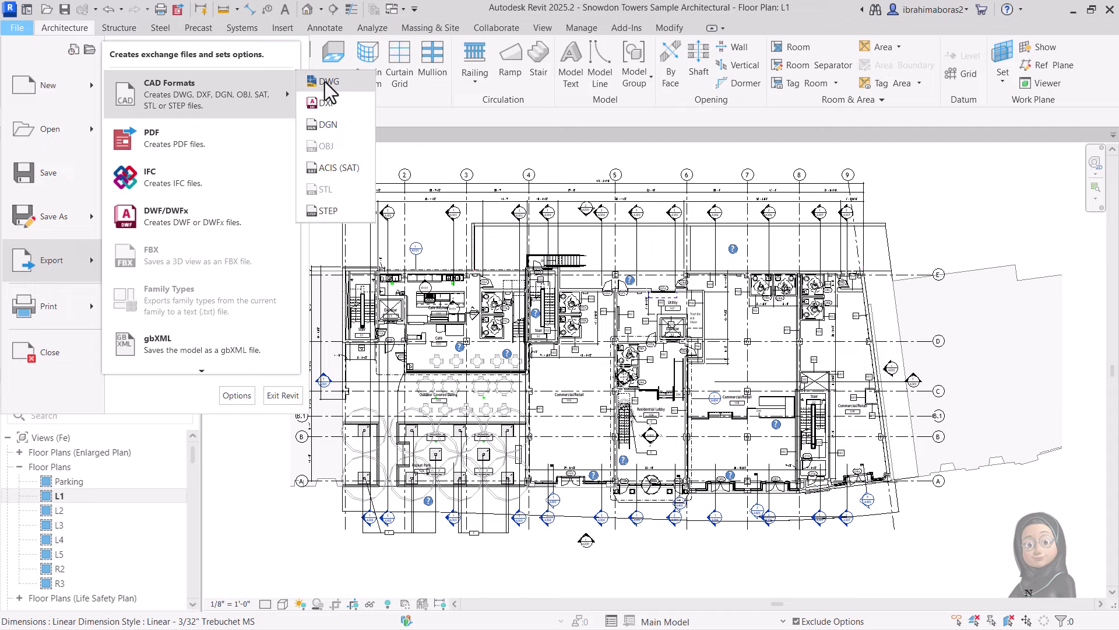
click(326, 82)
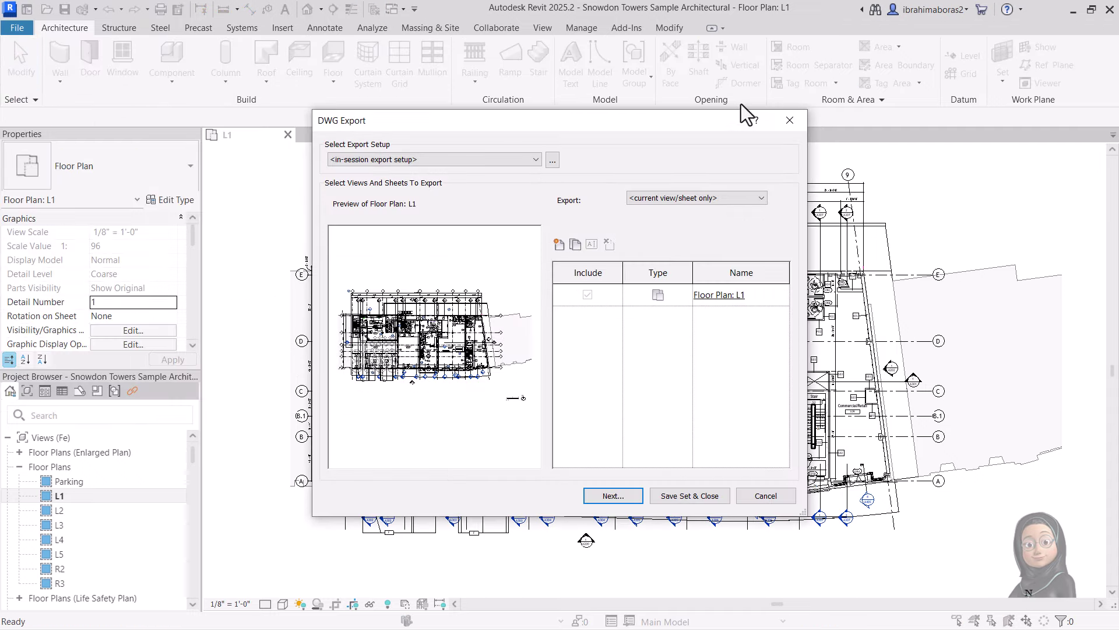
drag(714, 116, 639, 118)
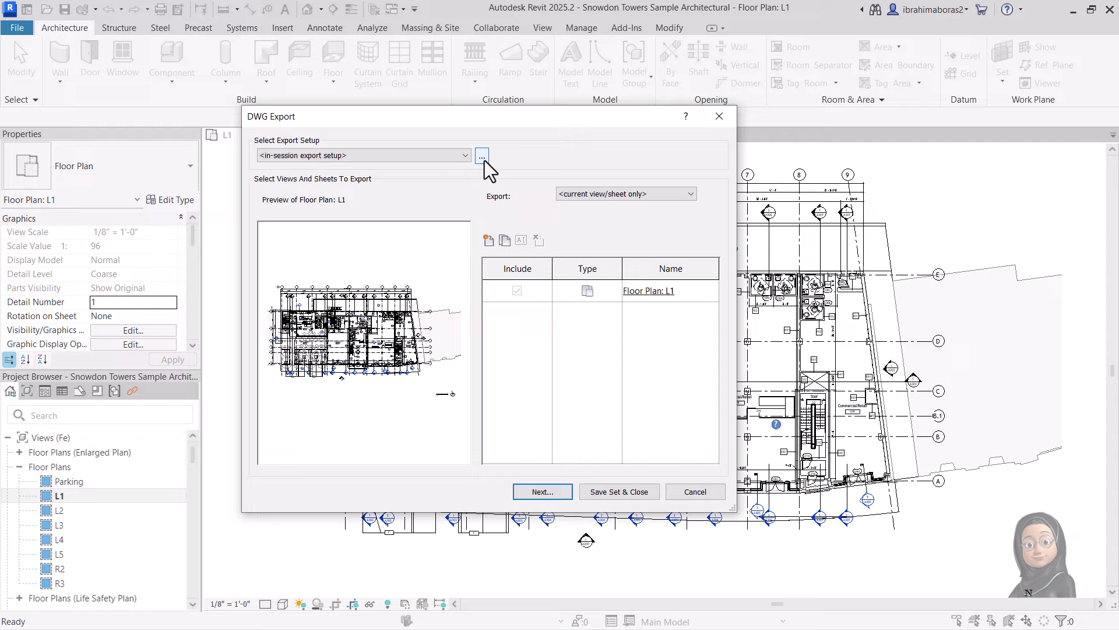
Open the Modify DWG/DXF Export Setup and scroll through the Layers category mapping table
click(483, 157)
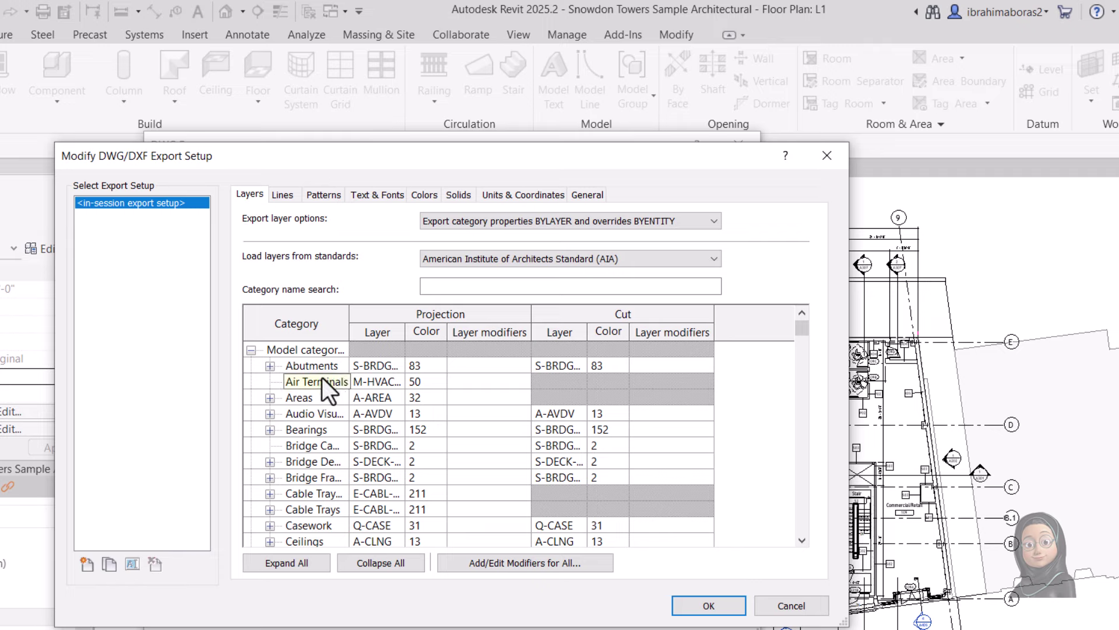
scroll(322, 391, down, 1)
scroll(324, 408, down, 2)
scroll(324, 409, down, 2)
scroll(324, 408, up, 5)
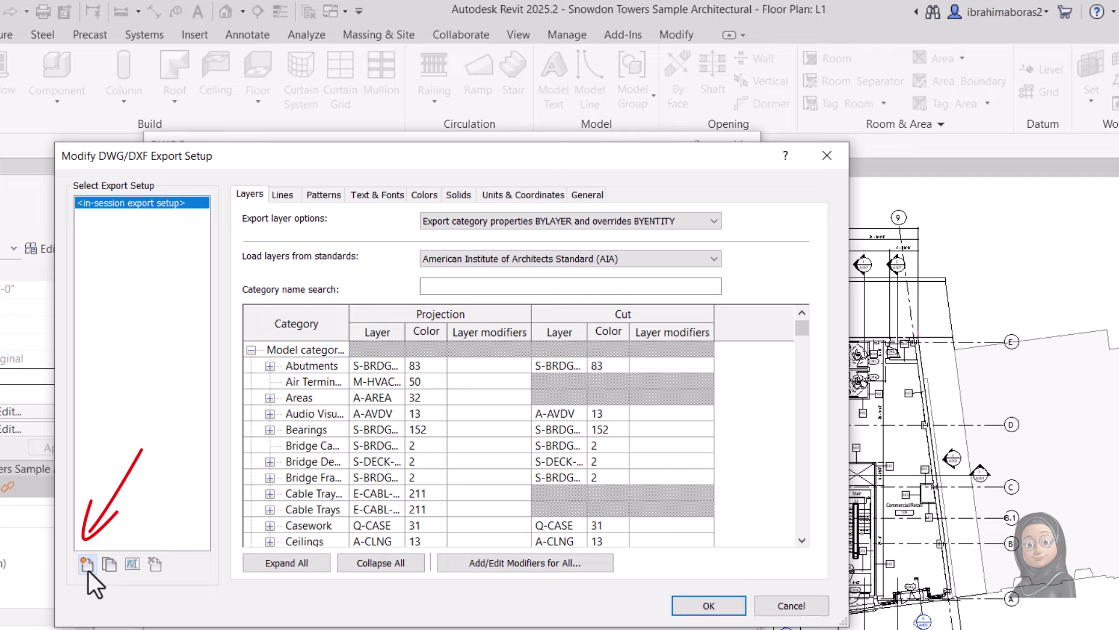
On the Lines tab, review the Solid linetype choices, leave them automatic, then show Patterns
click(279, 197)
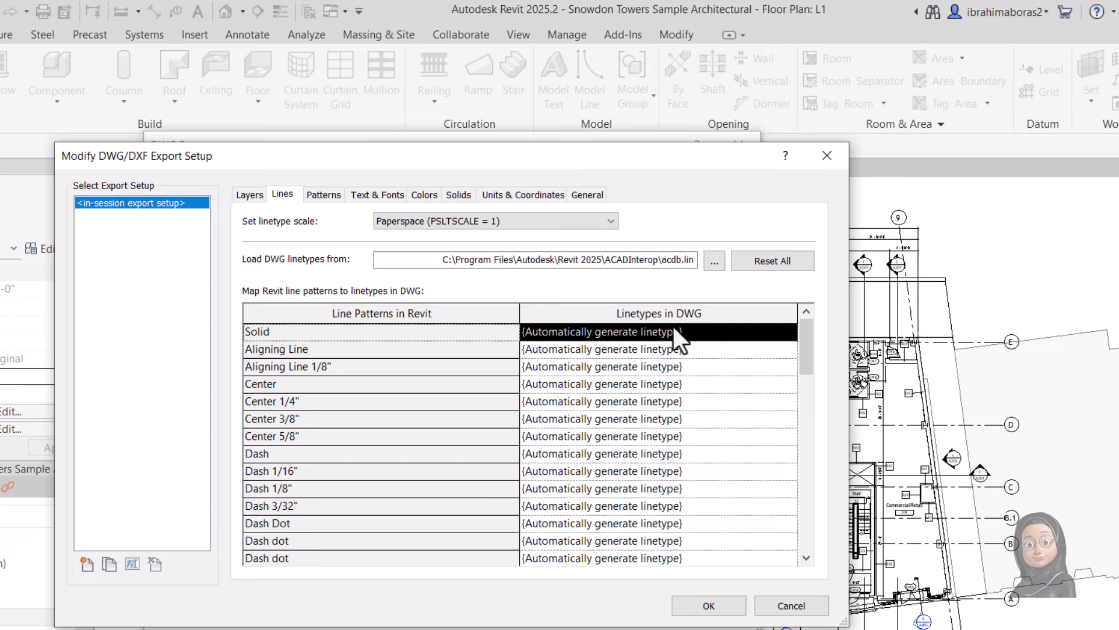
click(775, 332)
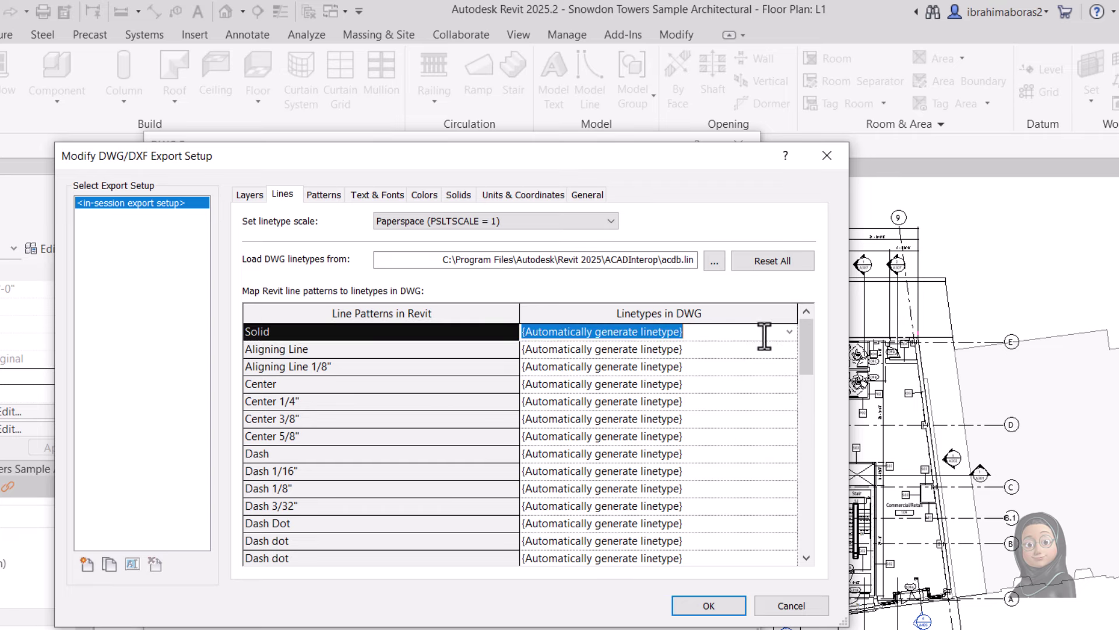
click(790, 333)
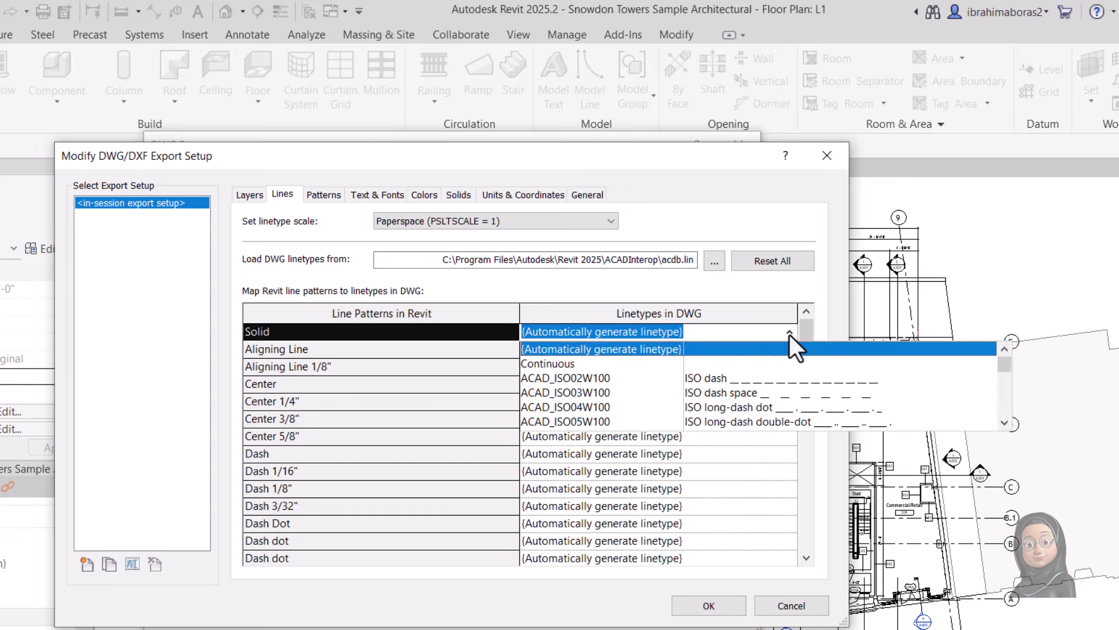
scroll(787, 370, down, 2)
scroll(788, 371, down, 3)
scroll(788, 371, down, 2)
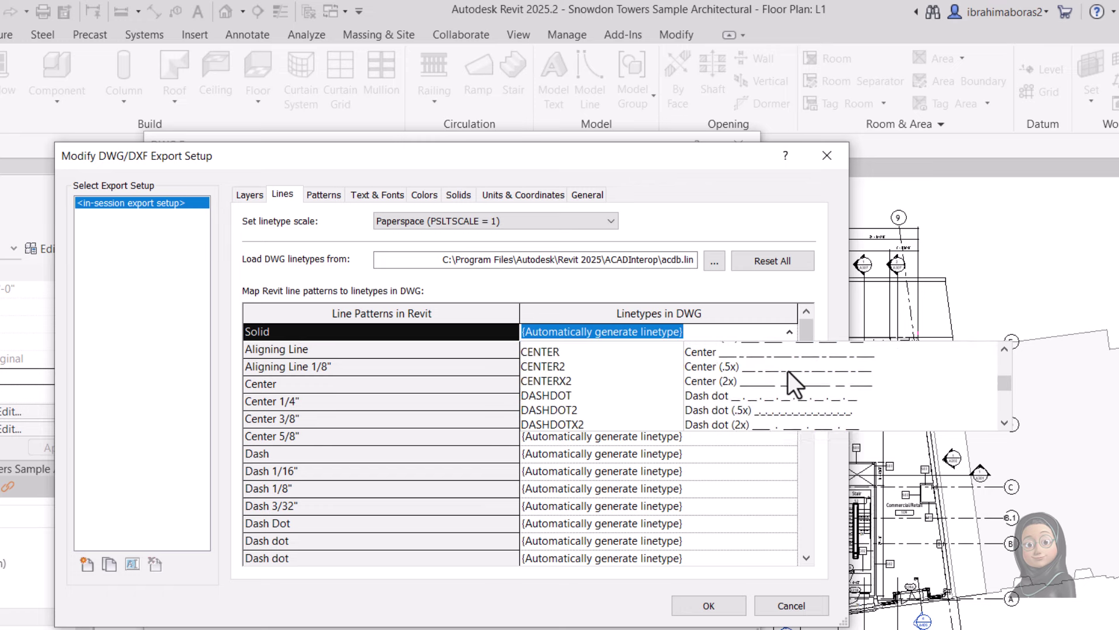
scroll(788, 371, up, 2)
click(734, 330)
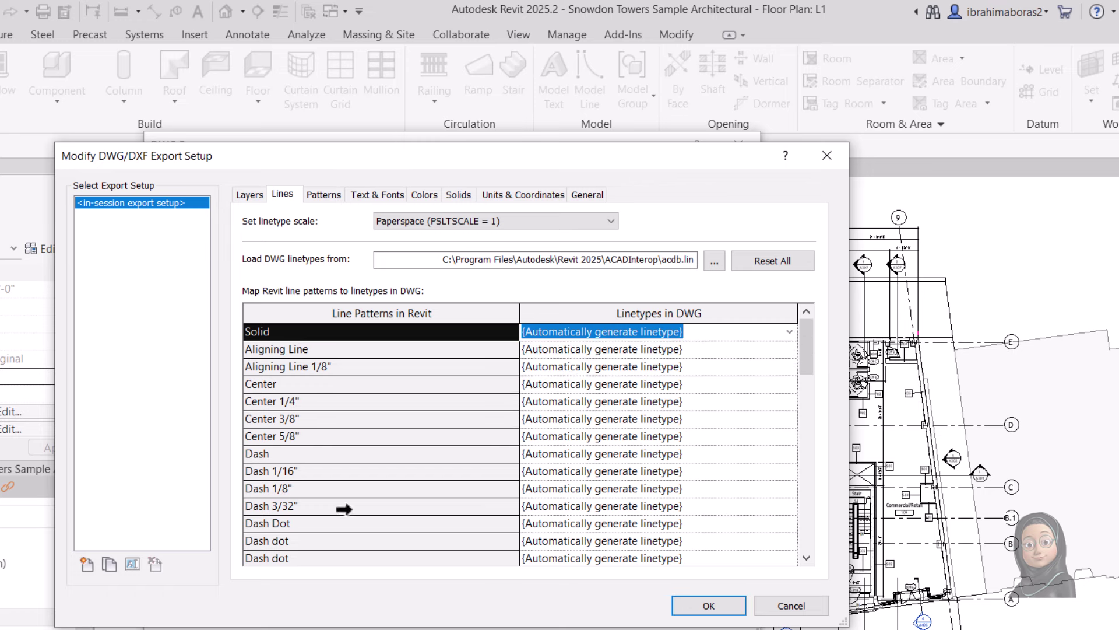
click(749, 367)
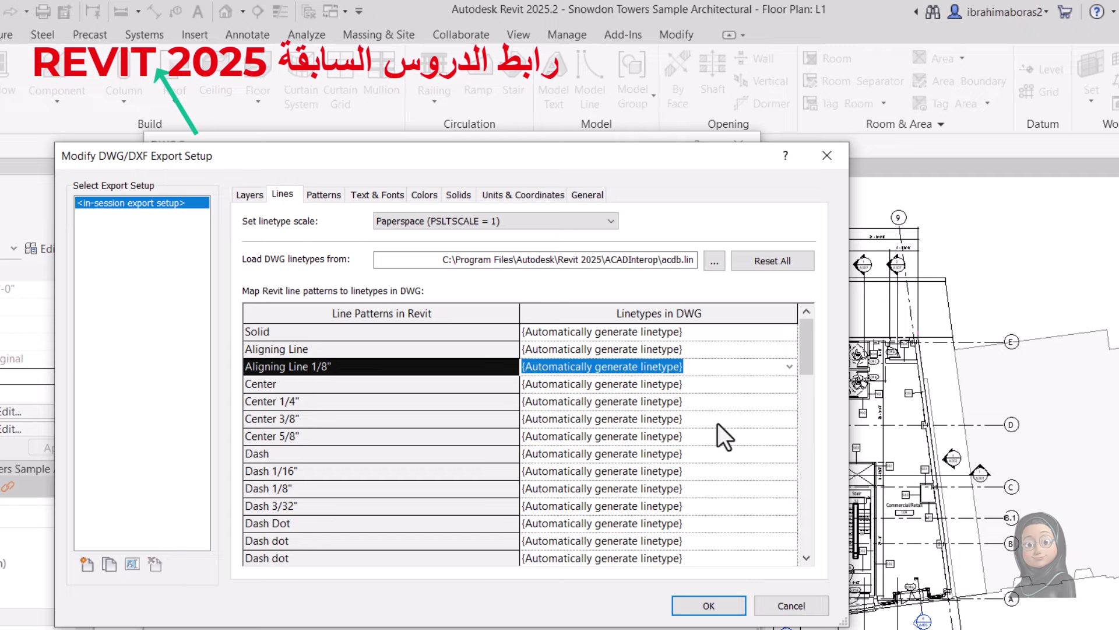
click(316, 194)
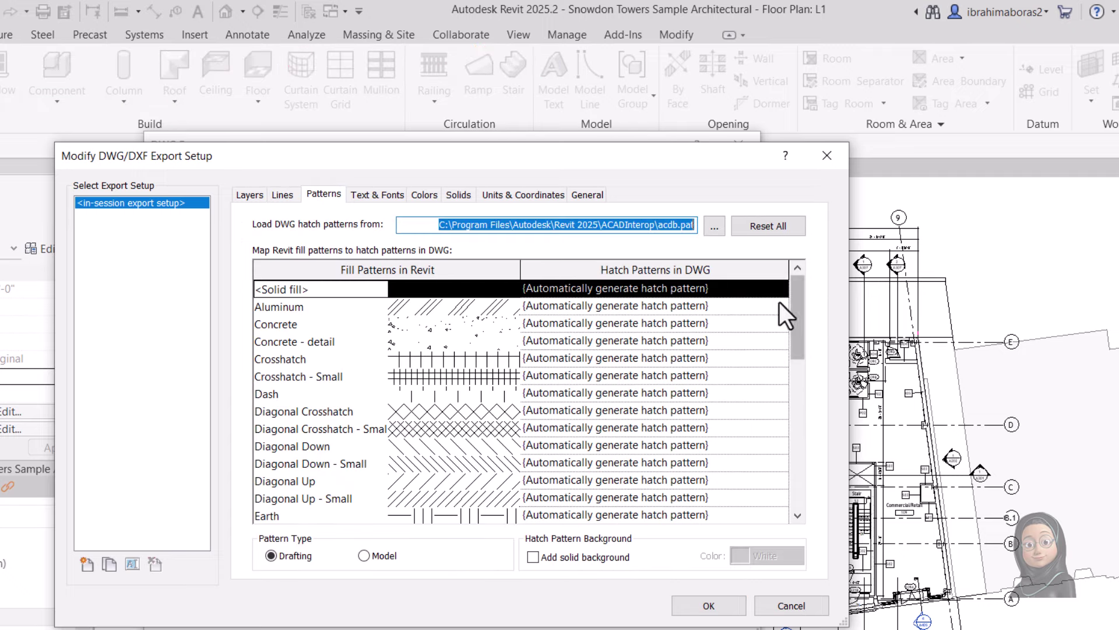
Check the Aluminum hatch choices unchanged, select Concrete - detail, then show Text & Fonts
click(770, 307)
click(781, 306)
click(754, 340)
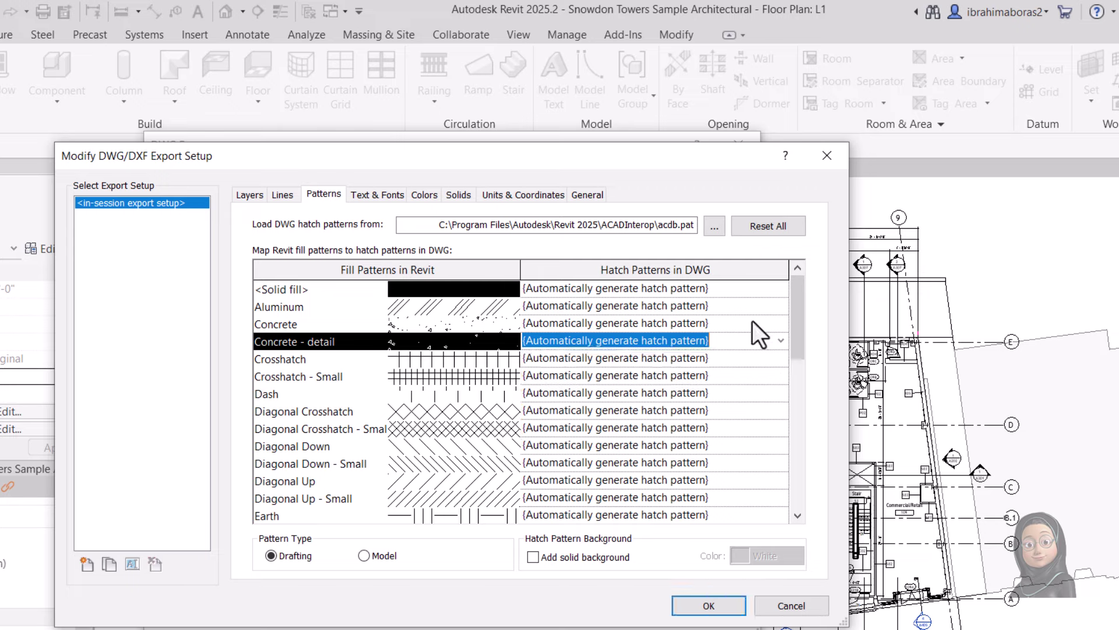
click(366, 198)
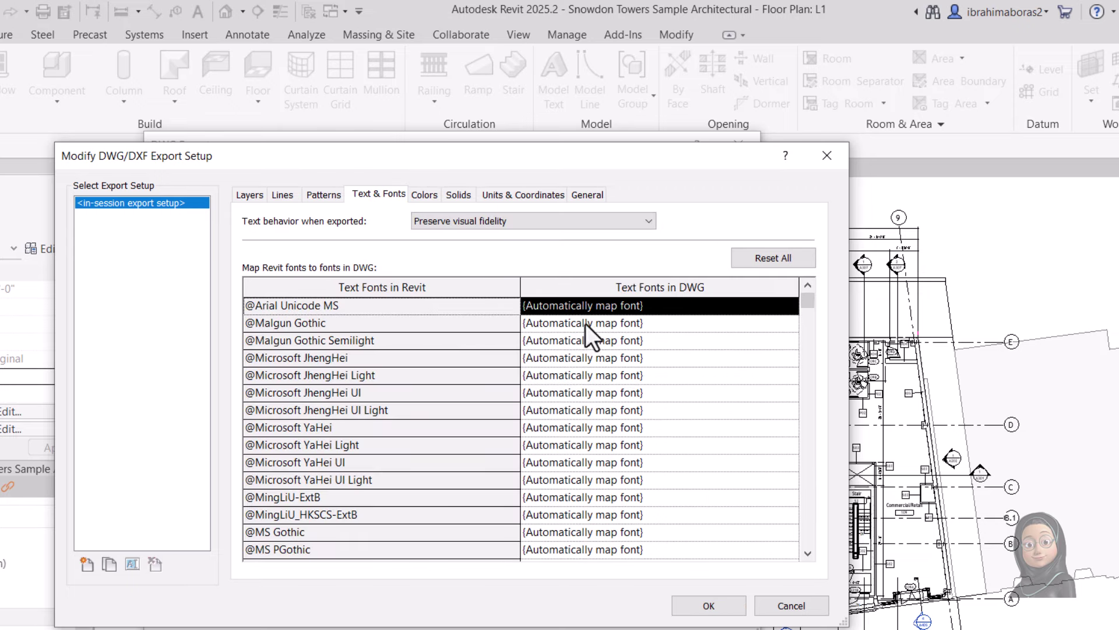
click(720, 305)
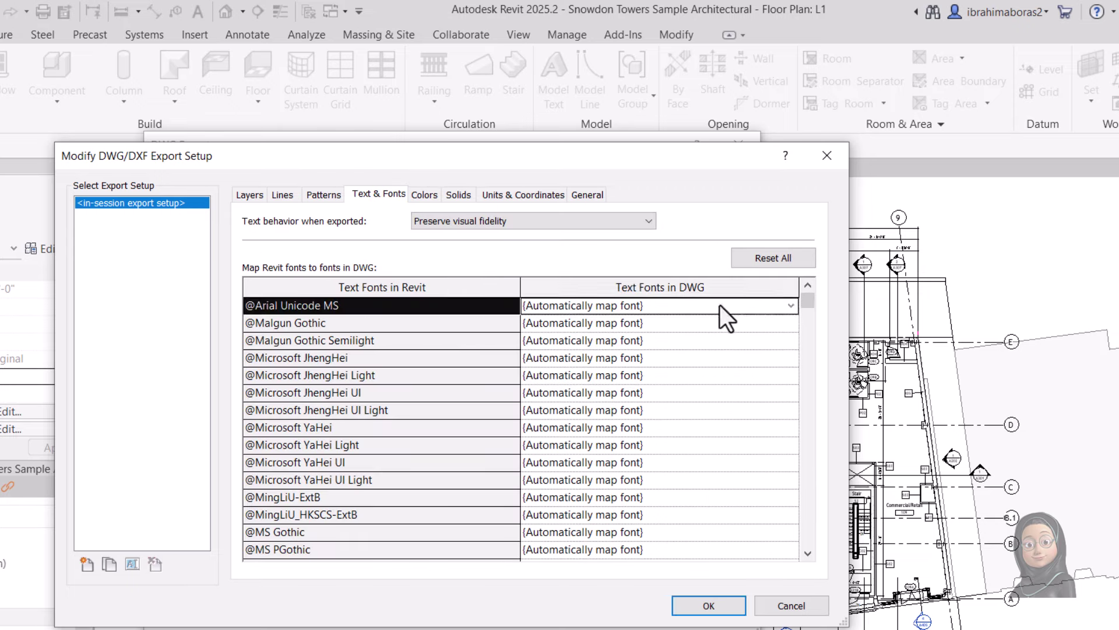
click(791, 306)
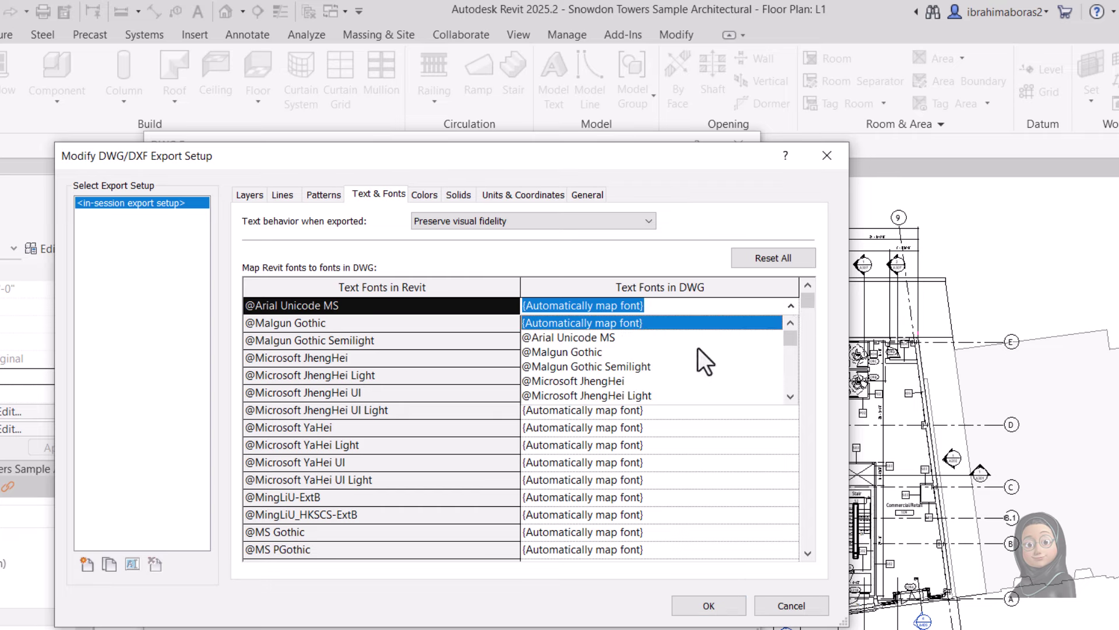
scroll(671, 347, down, 3)
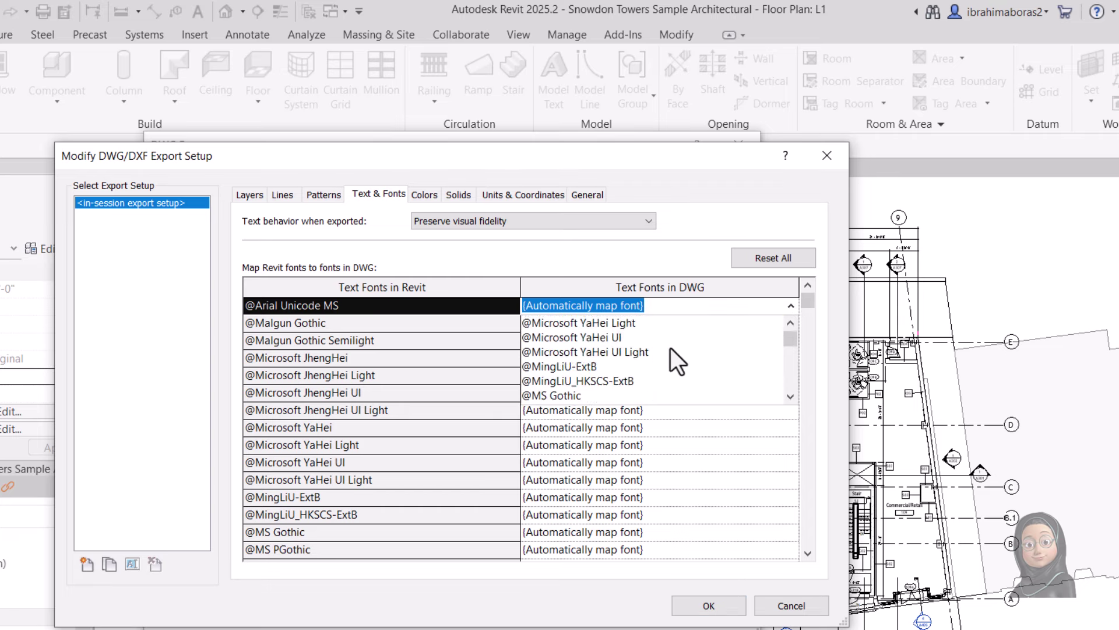
scroll(671, 348, down, 3)
scroll(670, 349, up, 6)
click(792, 308)
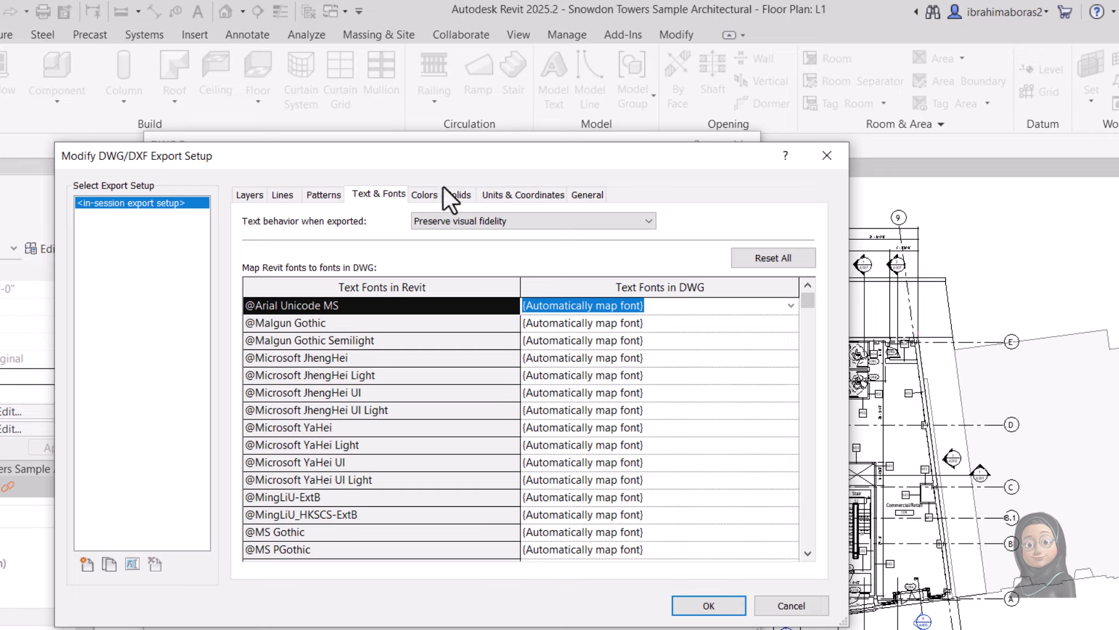
click(430, 197)
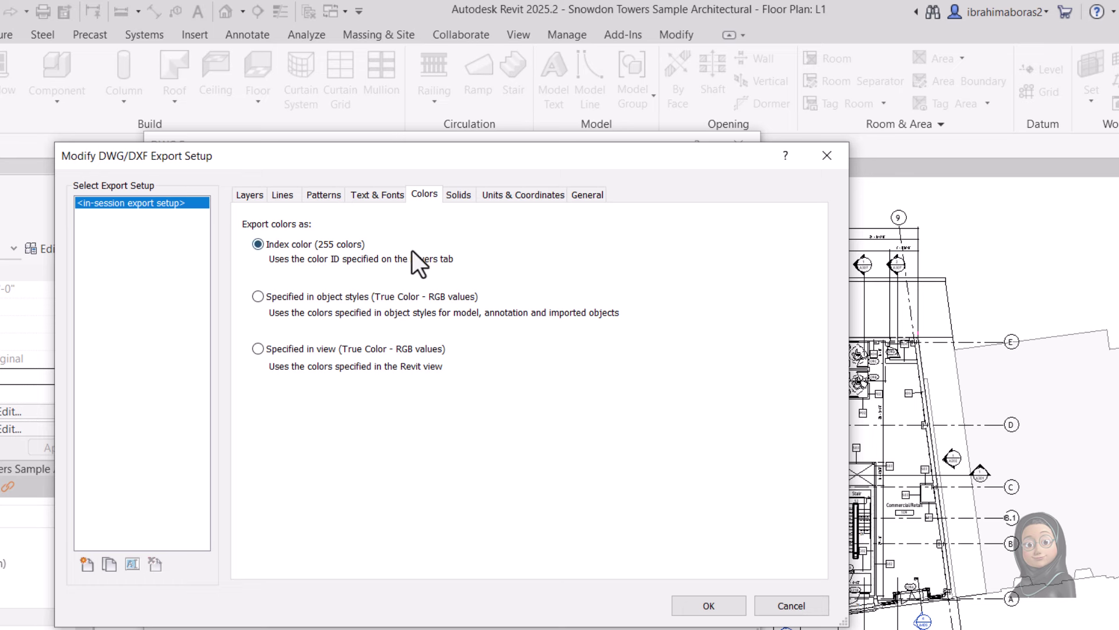
View the Solids tab, where 3D solids export as Polymesh
click(464, 197)
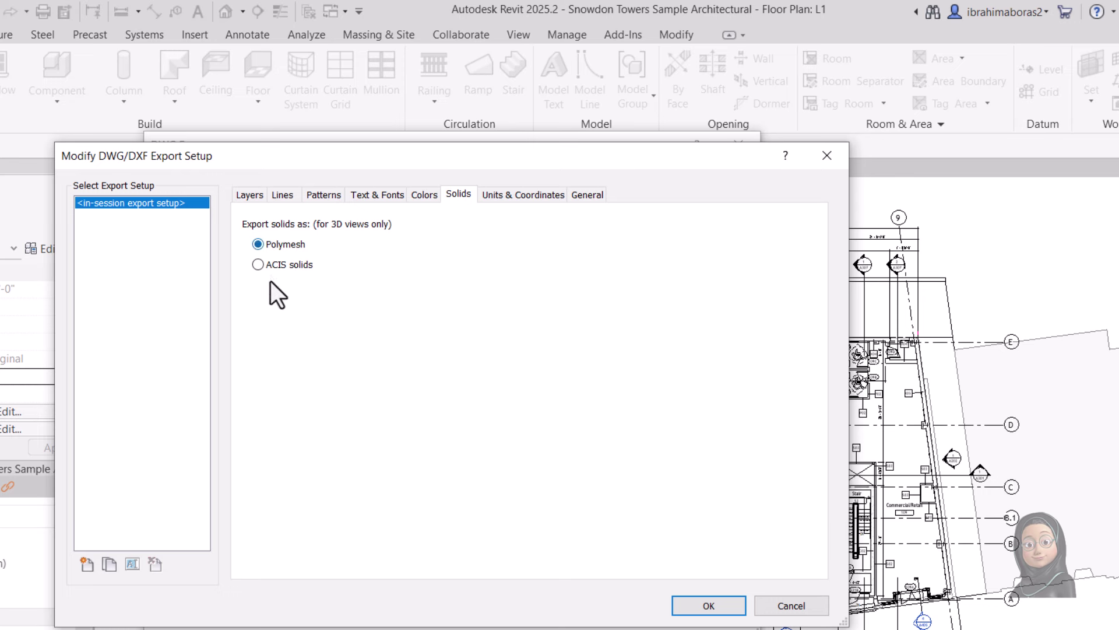
View the Units & Coordinates tab: DWG unit Inch, coordinate base Internal Origin
click(539, 196)
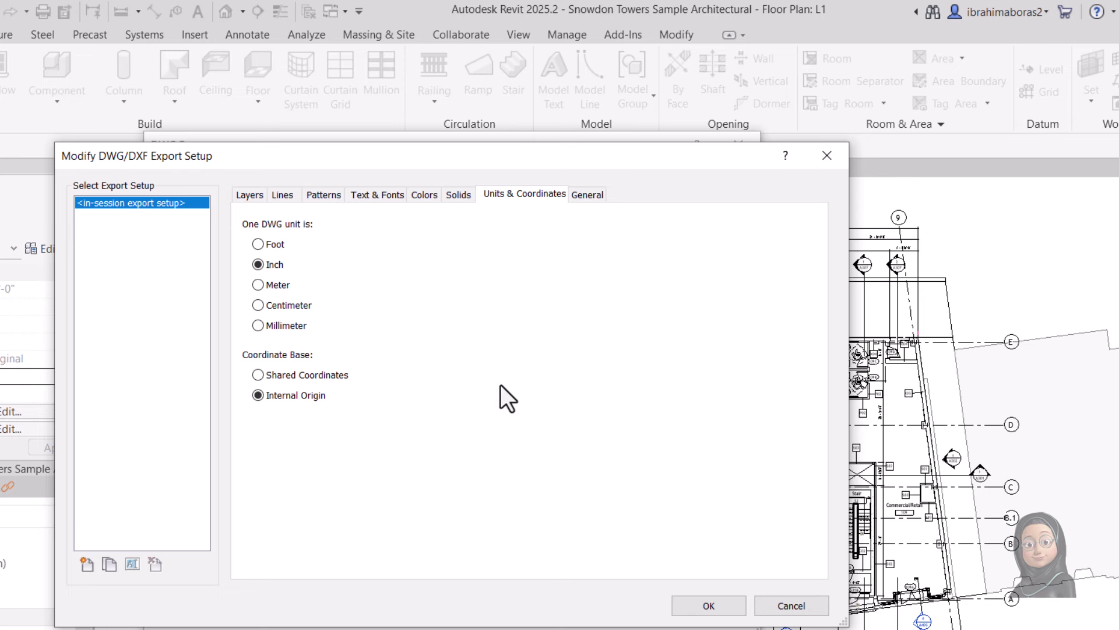
Back on Layers, widen the Projection Layer column and inspect the Abutments colour value
click(242, 196)
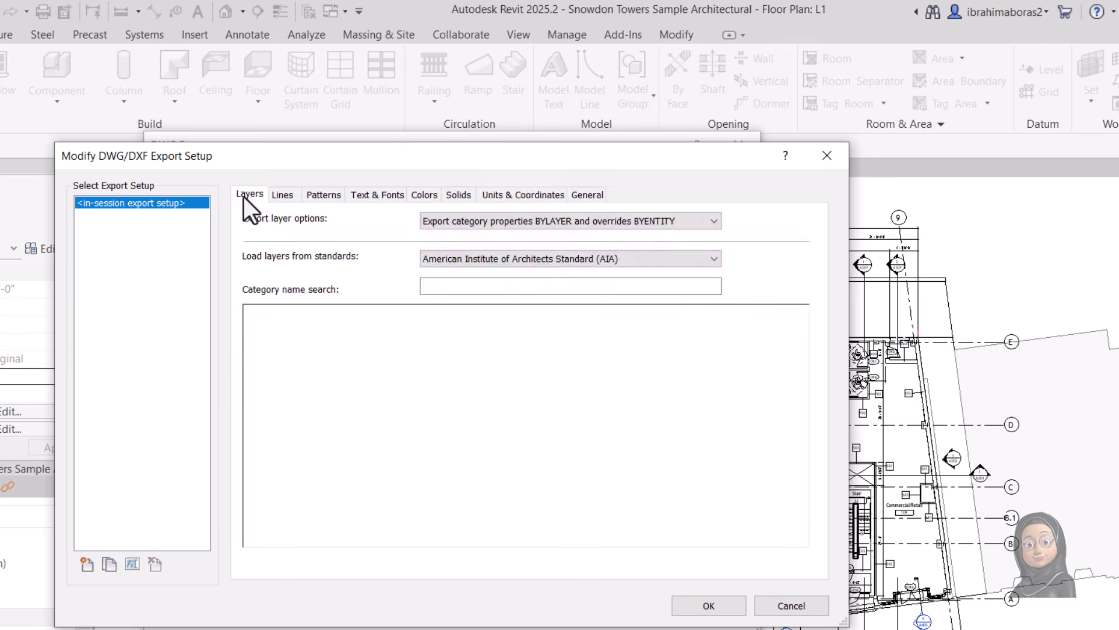
click(574, 426)
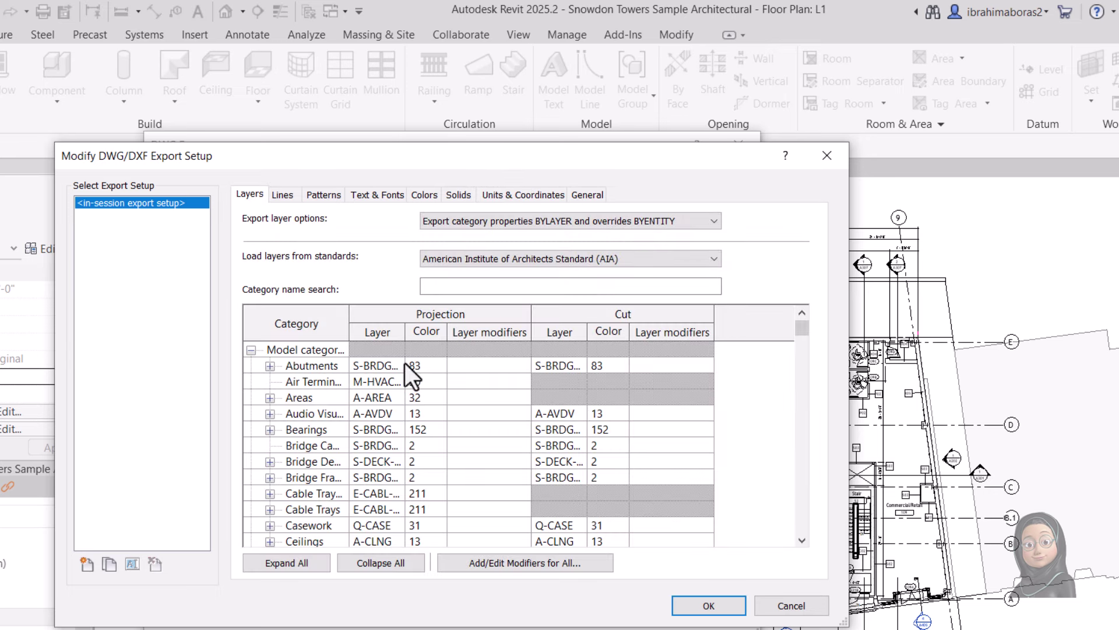
drag(405, 342, 428, 341)
click(365, 365)
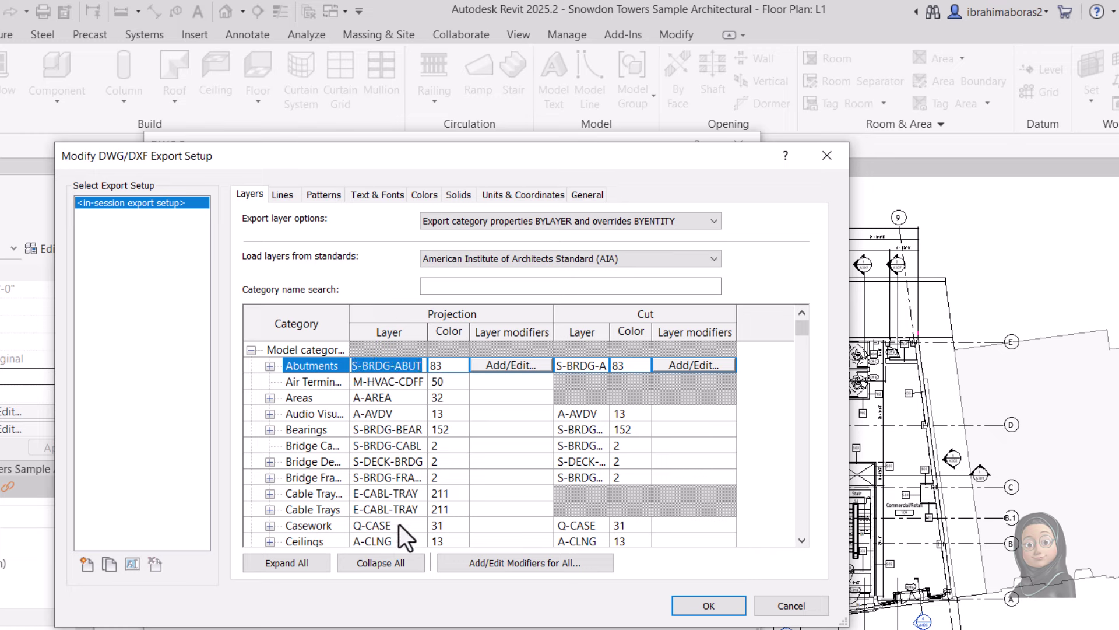
click(439, 367)
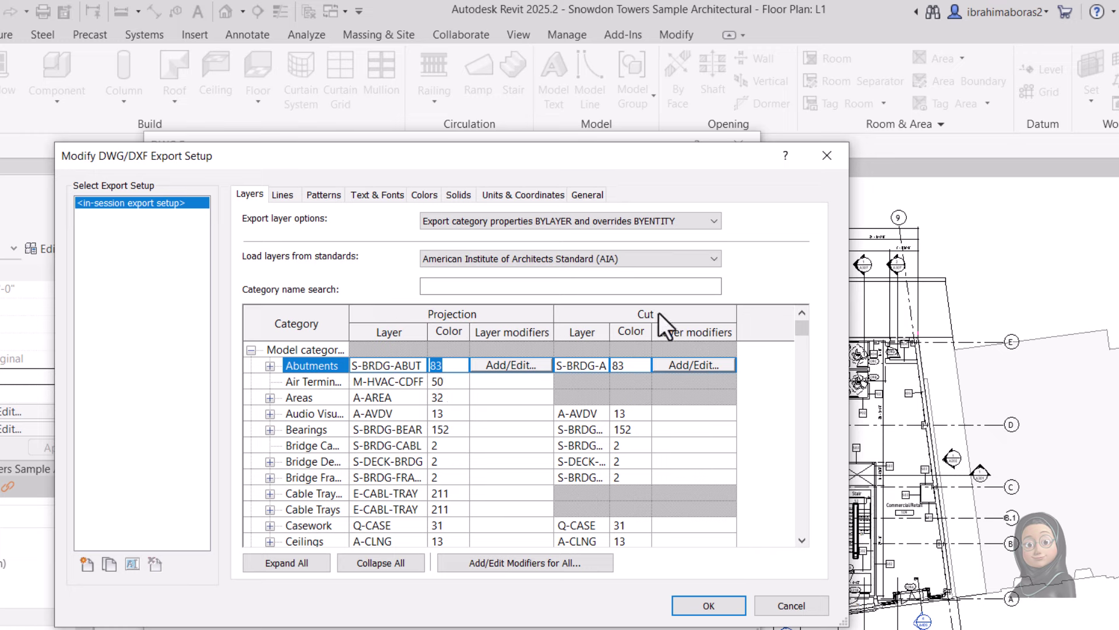
Narrow the layer modifiers column, select Cable Tray, and accept the export setup
drag(556, 324, 527, 325)
click(313, 494)
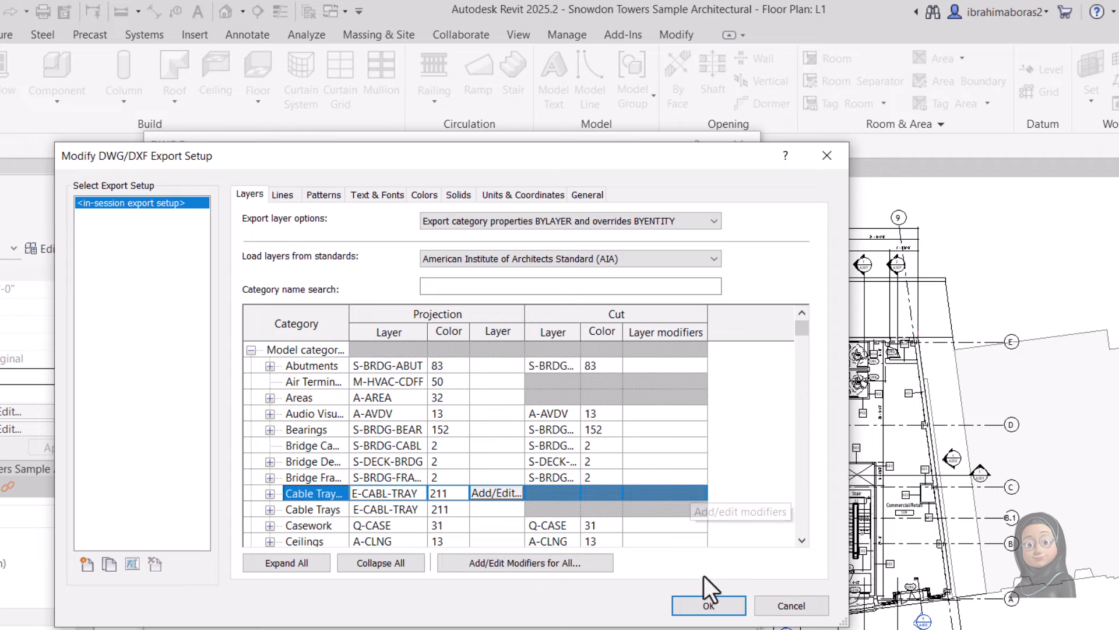
click(723, 612)
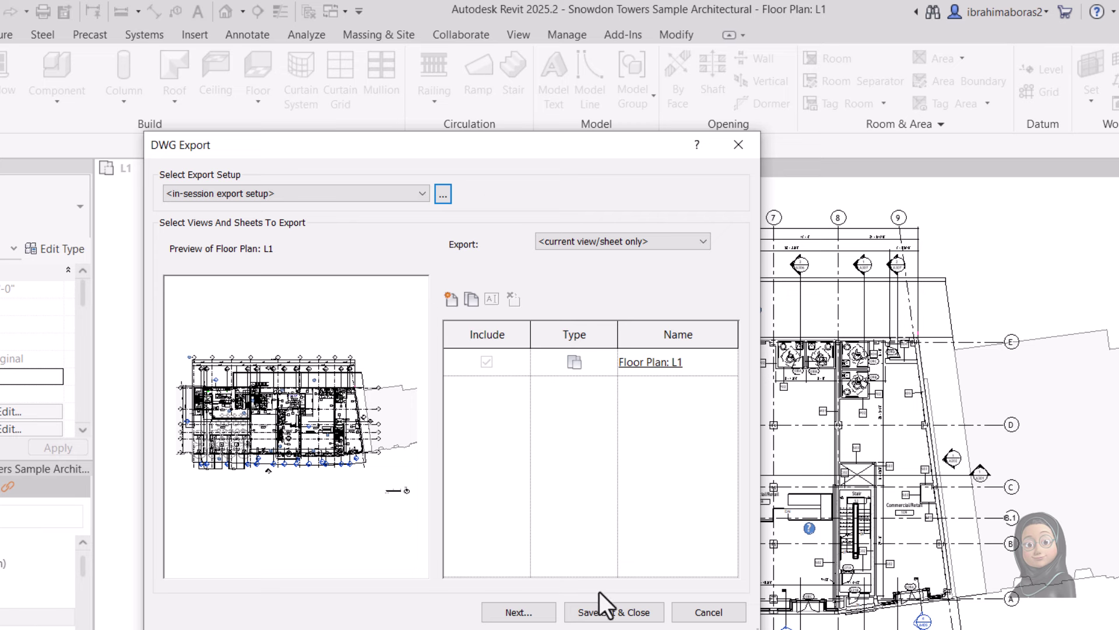
Export Floor Plan L1 as an AutoCAD 2018 DWG into a folder on Local Disk (D:)
click(521, 613)
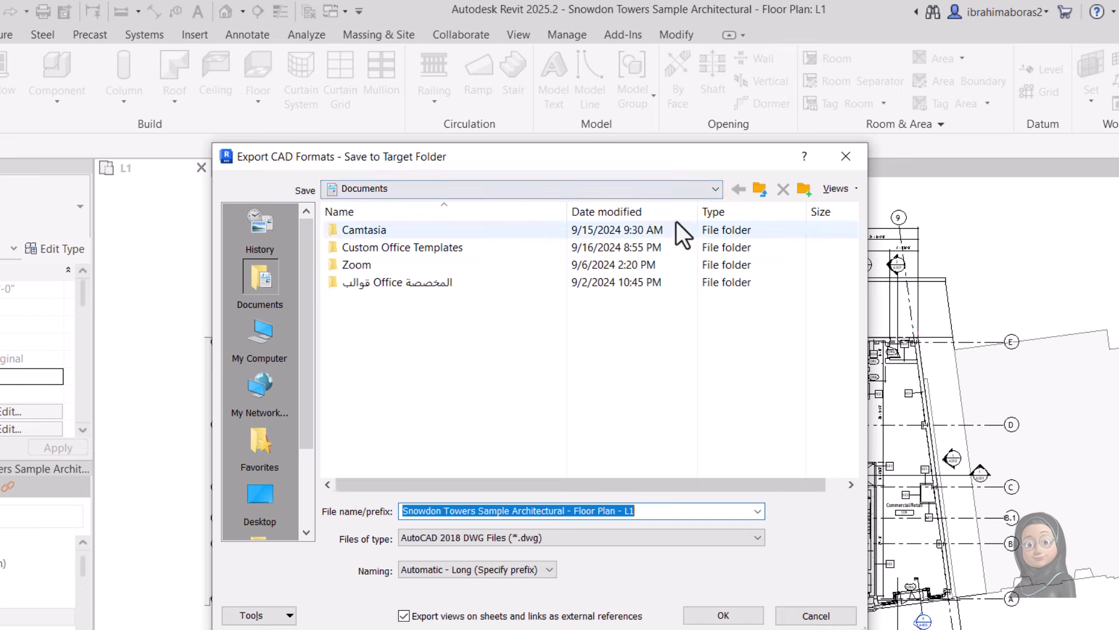
click(714, 188)
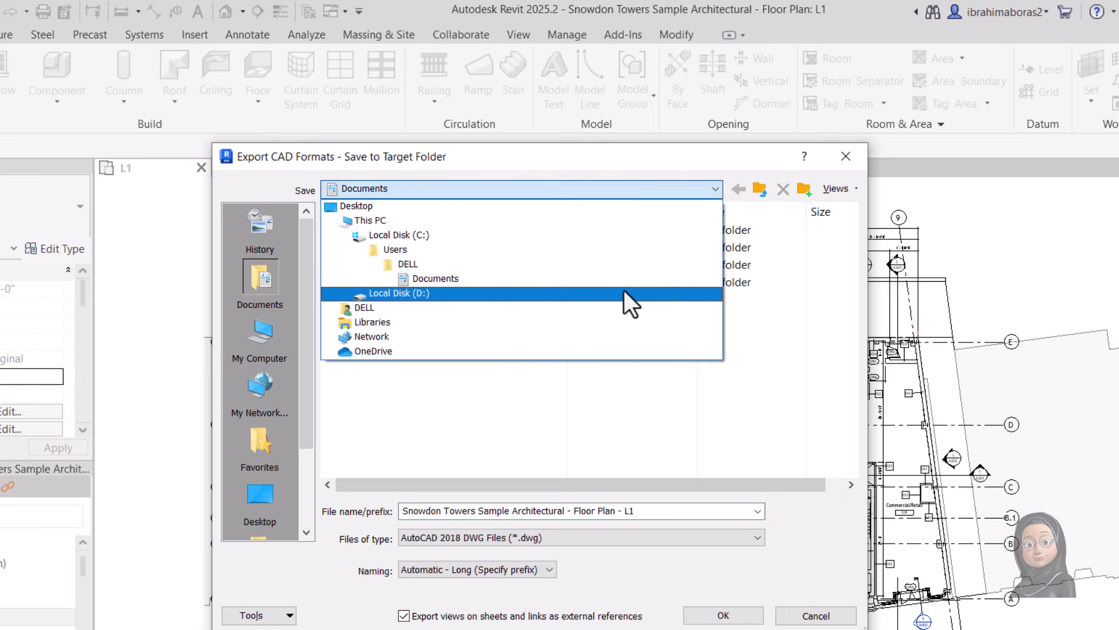
click(622, 298)
double_click(374, 231)
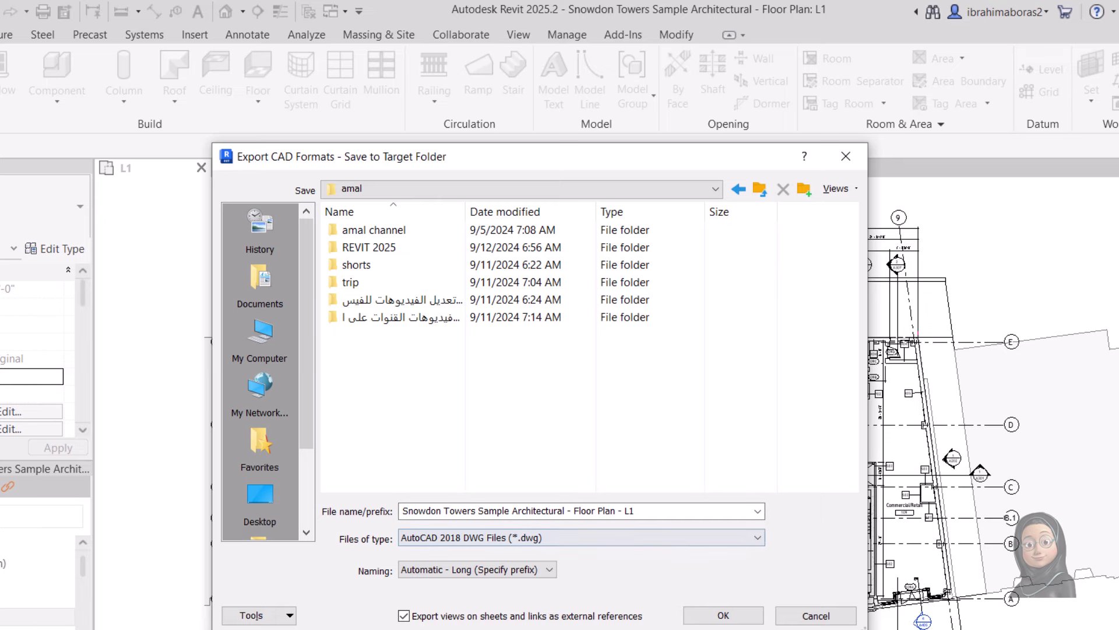
click(716, 617)
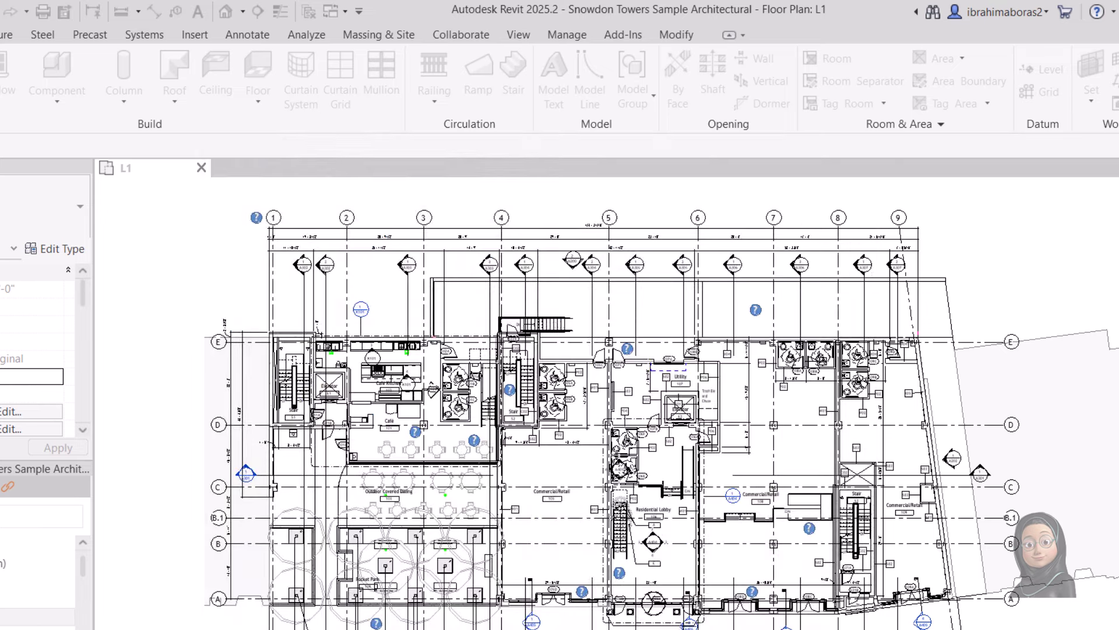